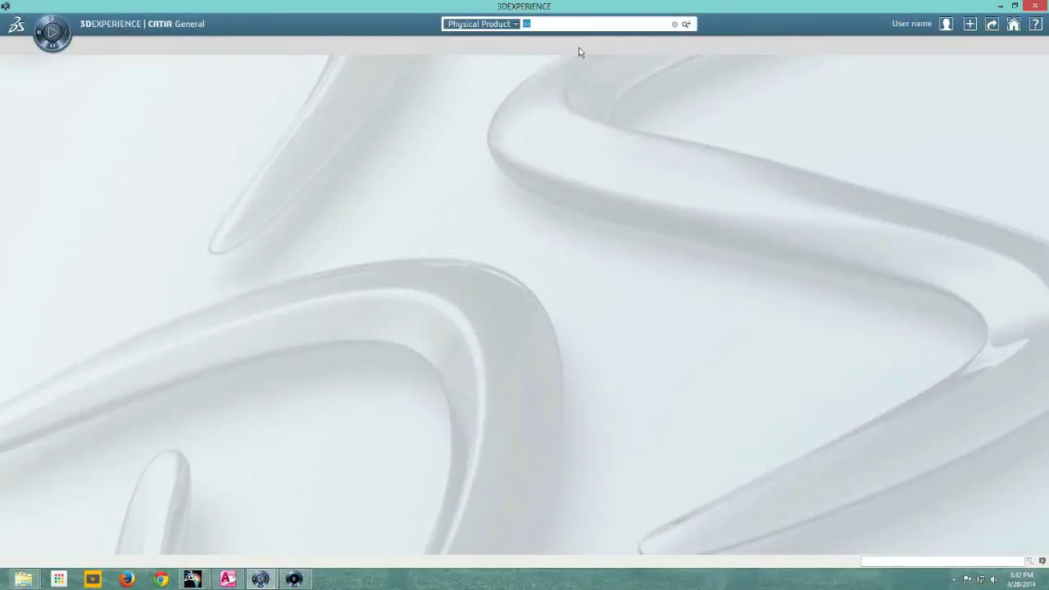
Step: Search for 'Fin', open the Tail_Fin assembly, and zoom onto the yellow fittings
key(Return)
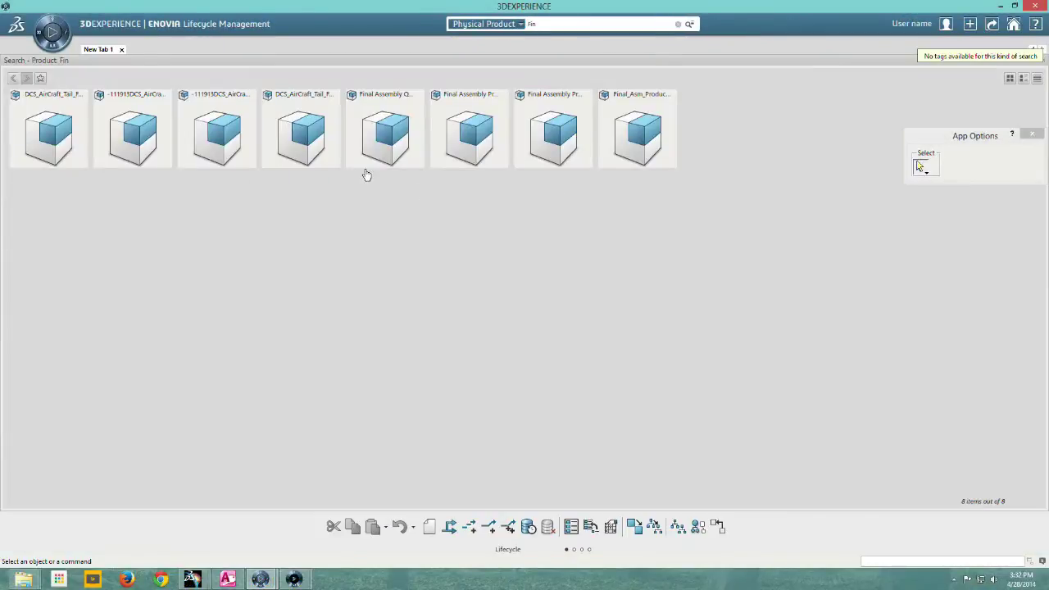
right_click(327, 130)
click(365, 190)
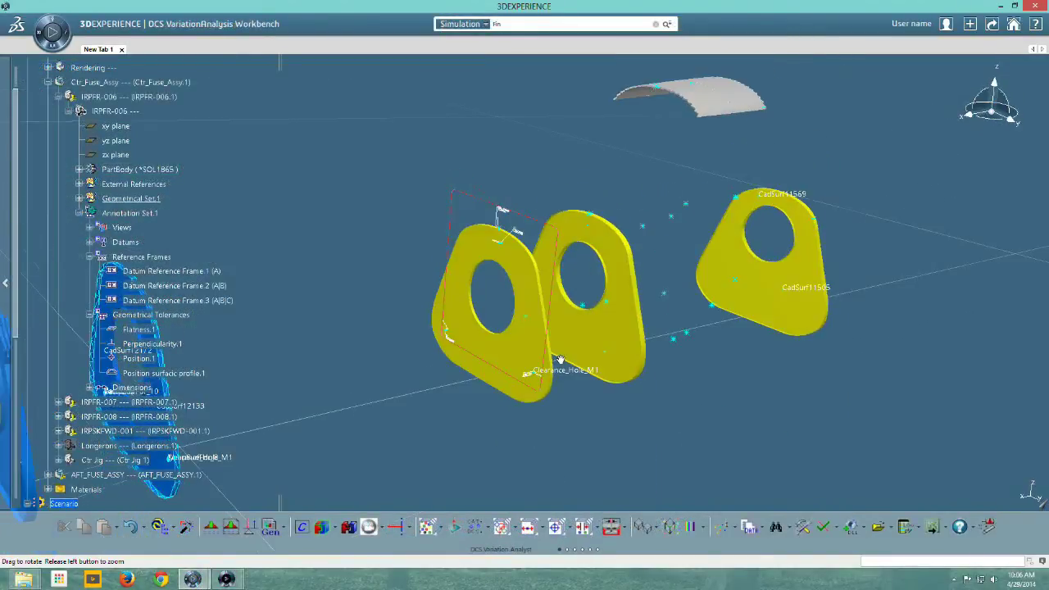
middle_drag(555, 363, 456, 374)
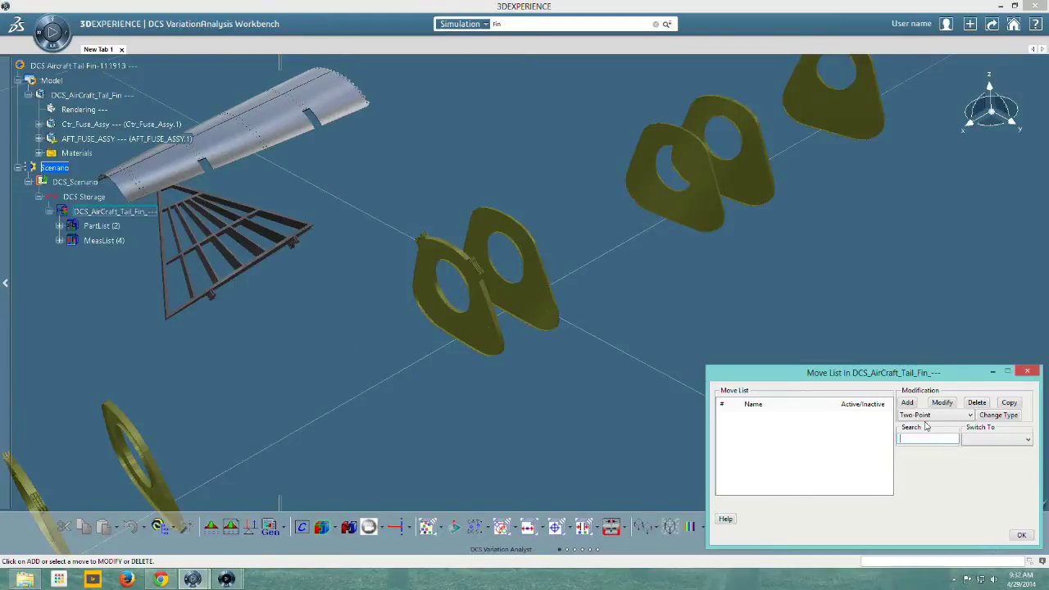
click(934, 415)
Step: Add a Step Plane move named 'Aft Section to Mid'
click(914, 483)
click(910, 403)
text(Aft Section to Mid)
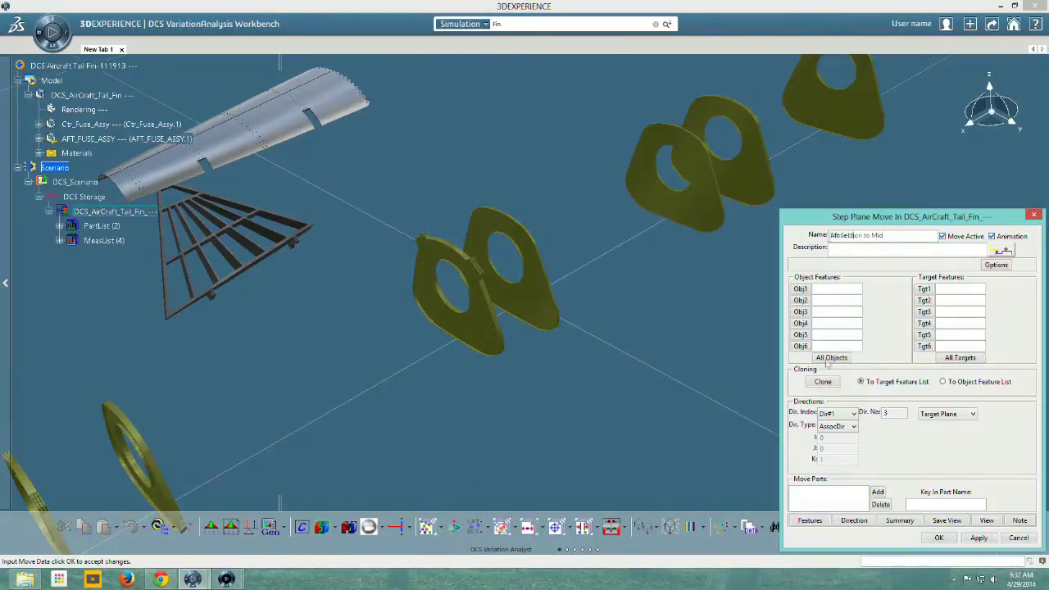
click(831, 358)
Step: Pick and confirm the move's object features on the fittings
click(59, 226)
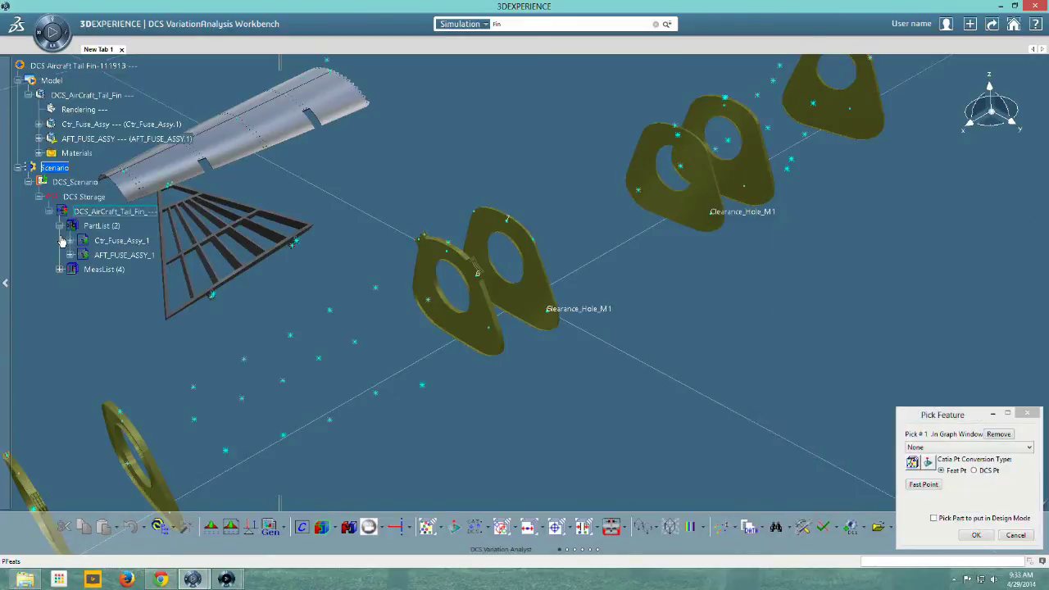
click(979, 536)
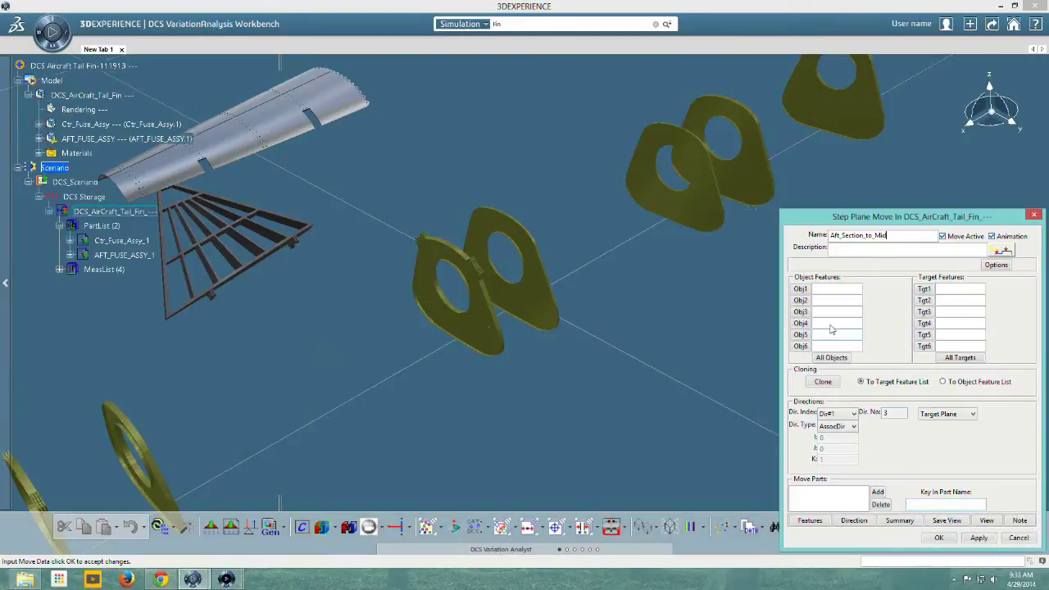
click(801, 290)
scroll(553, 312, up, 5)
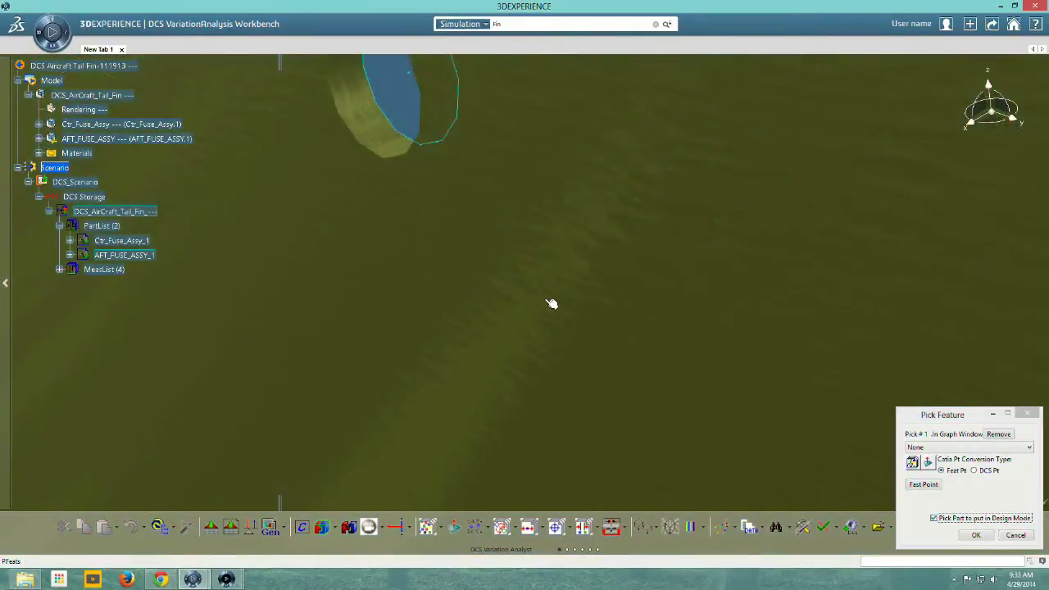
scroll(412, 260, up, 5)
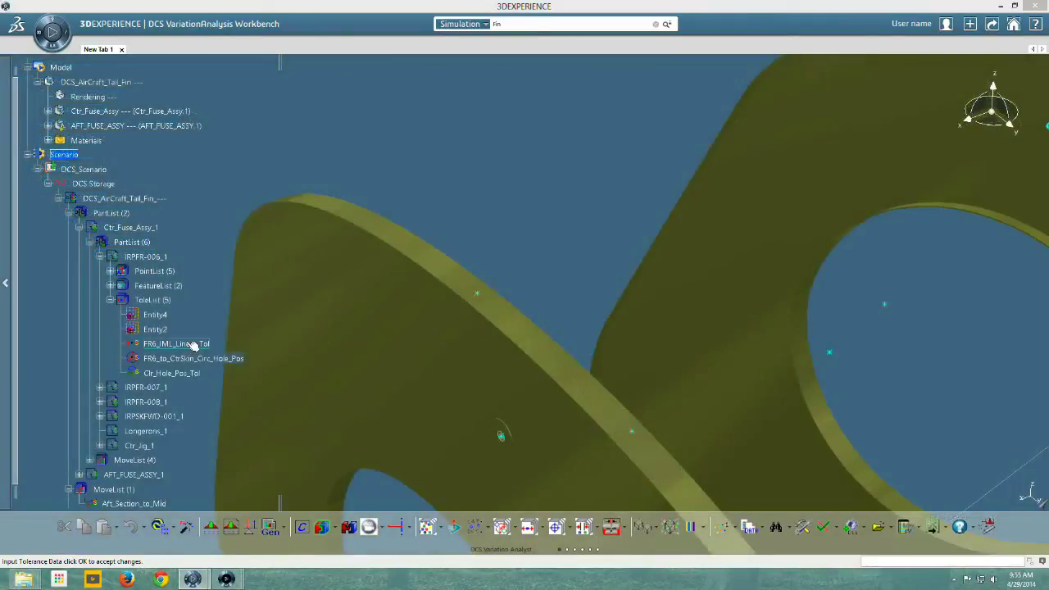
double_click(198, 345)
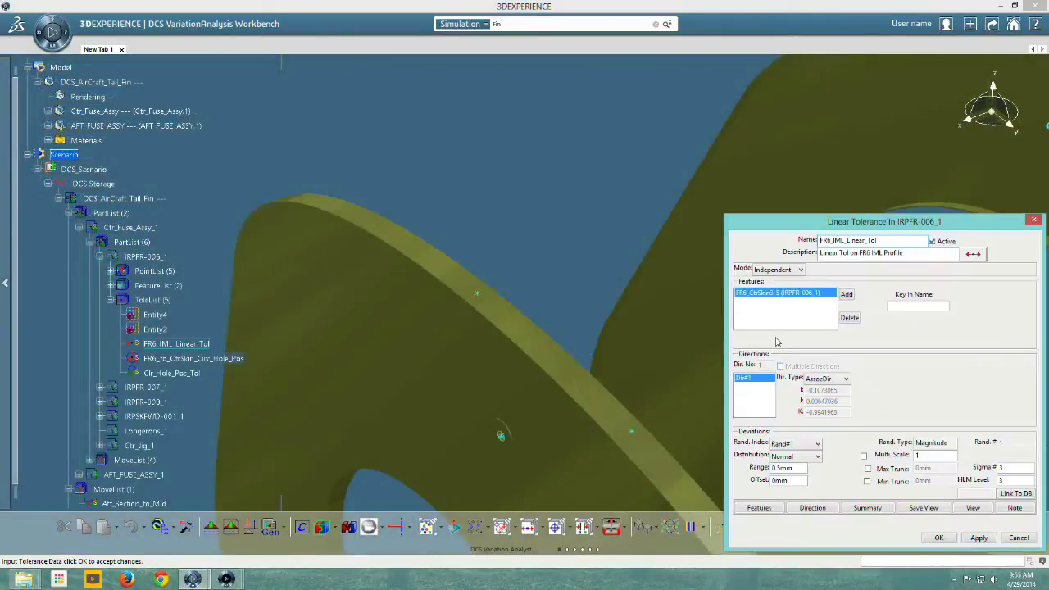
Step: Add the FR6_4way feature to FR6_IML_Linear_Tol and reduce its range from 0.5 to 0.25
click(846, 295)
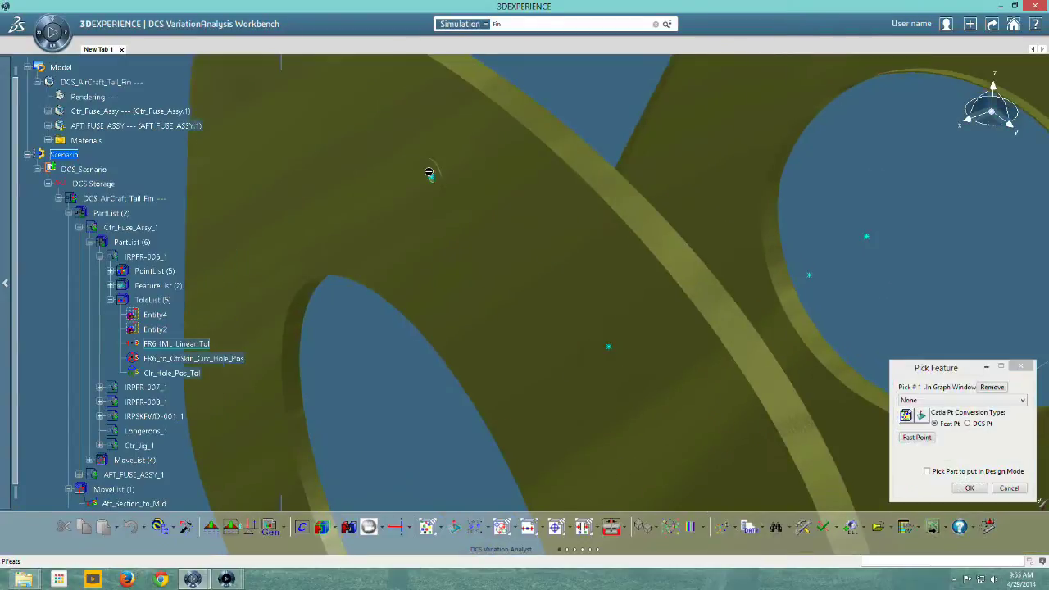
click(434, 177)
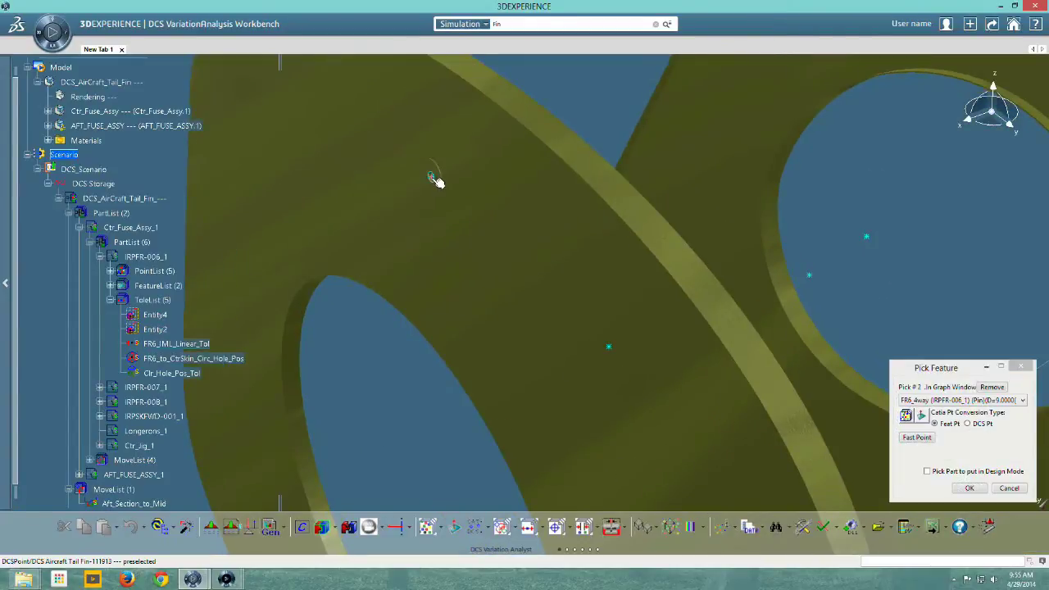
click(969, 488)
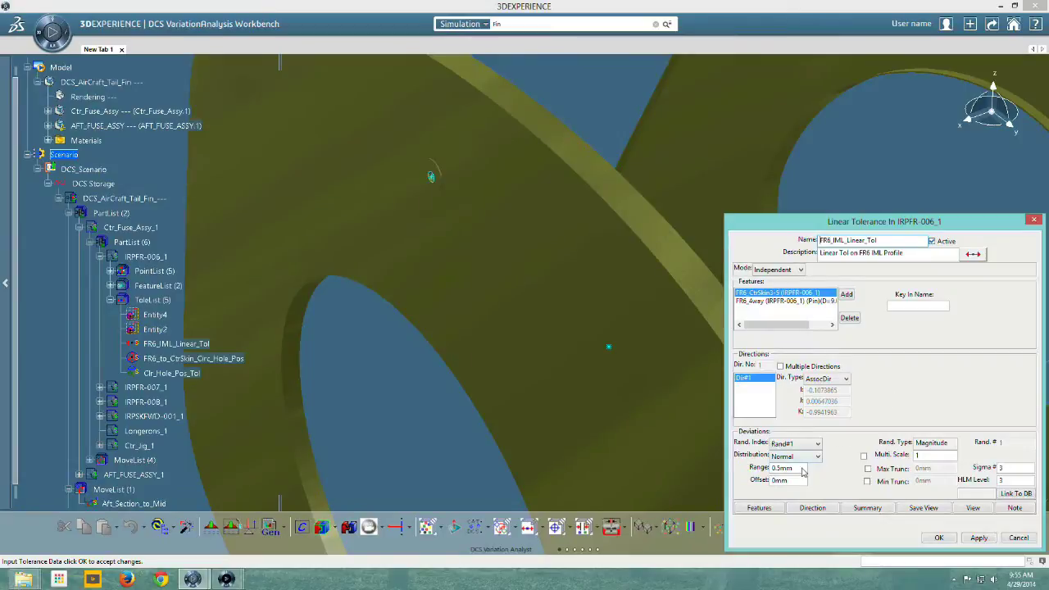
double_click(803, 470)
text(.25)
click(979, 537)
click(939, 538)
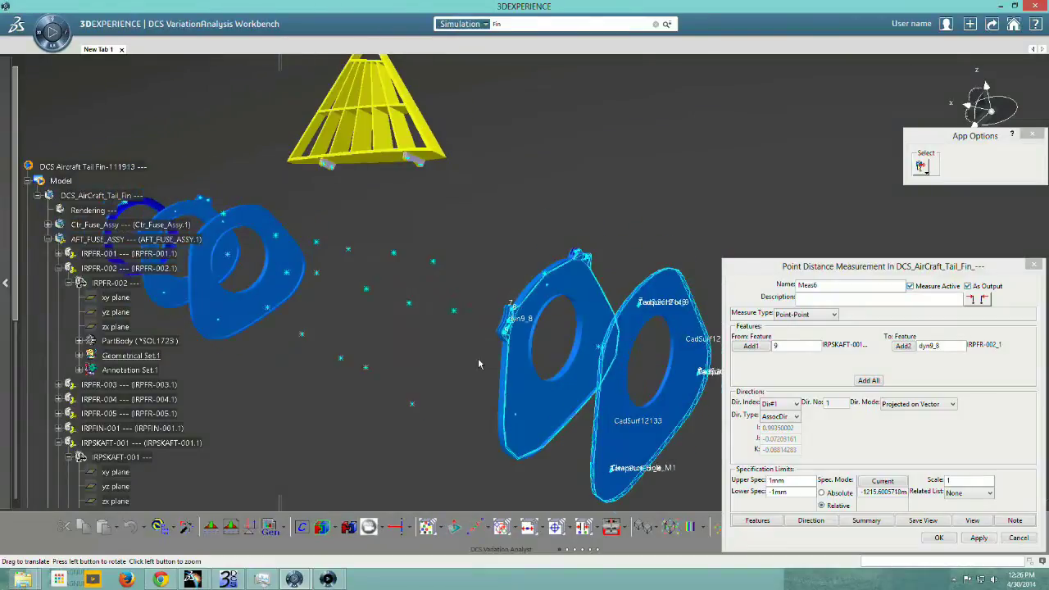
middle_drag(478, 358, 551, 414)
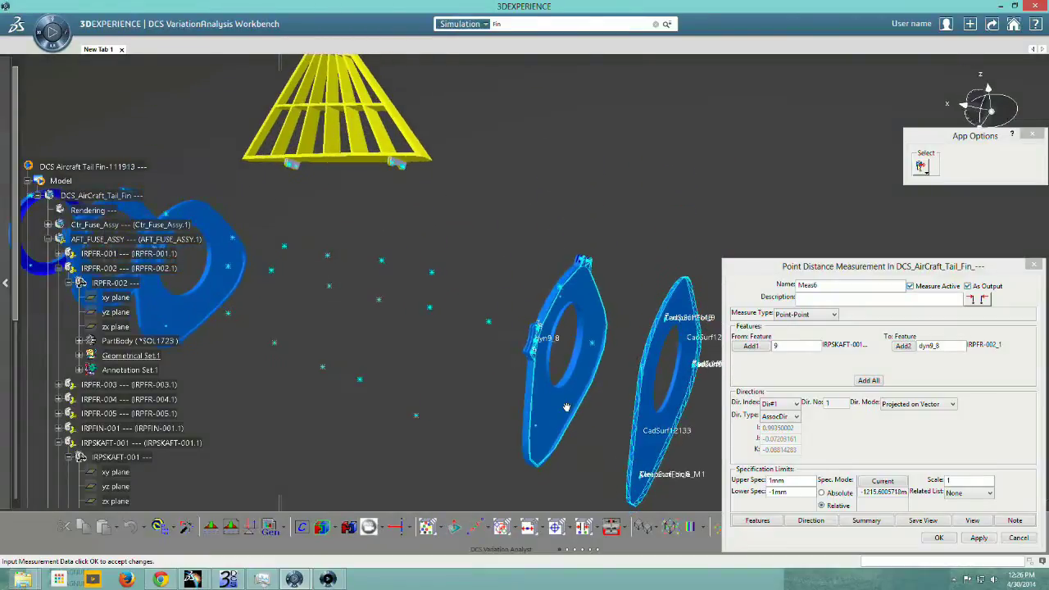
click(883, 487)
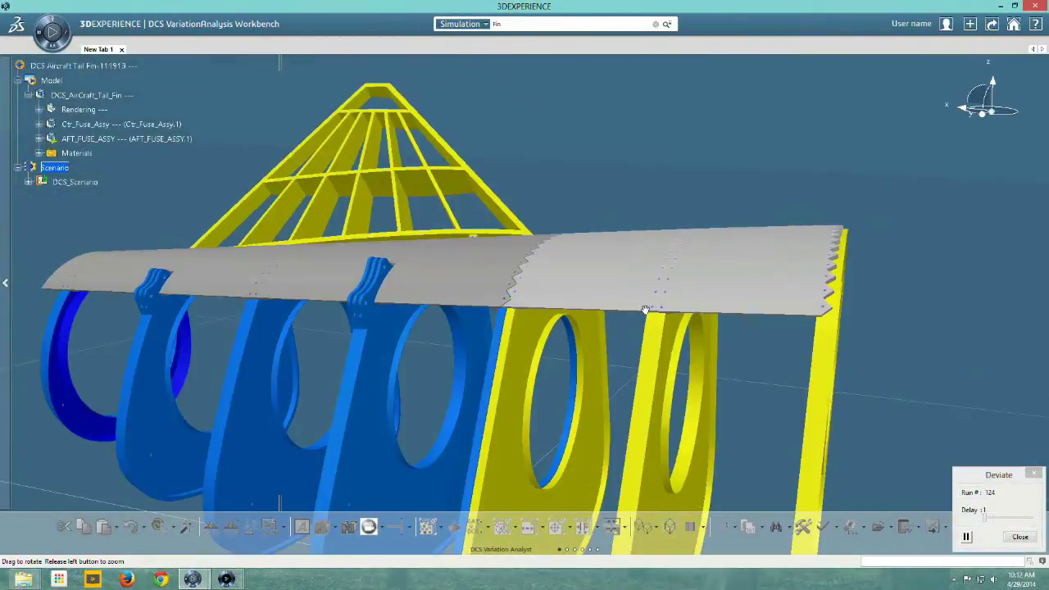
Step: Zoom and orbit the skins during the Deviate animation, then view the 2000-run Aft_to_Ctr_Skin_Step report
middle_drag(607, 271, 511, 199)
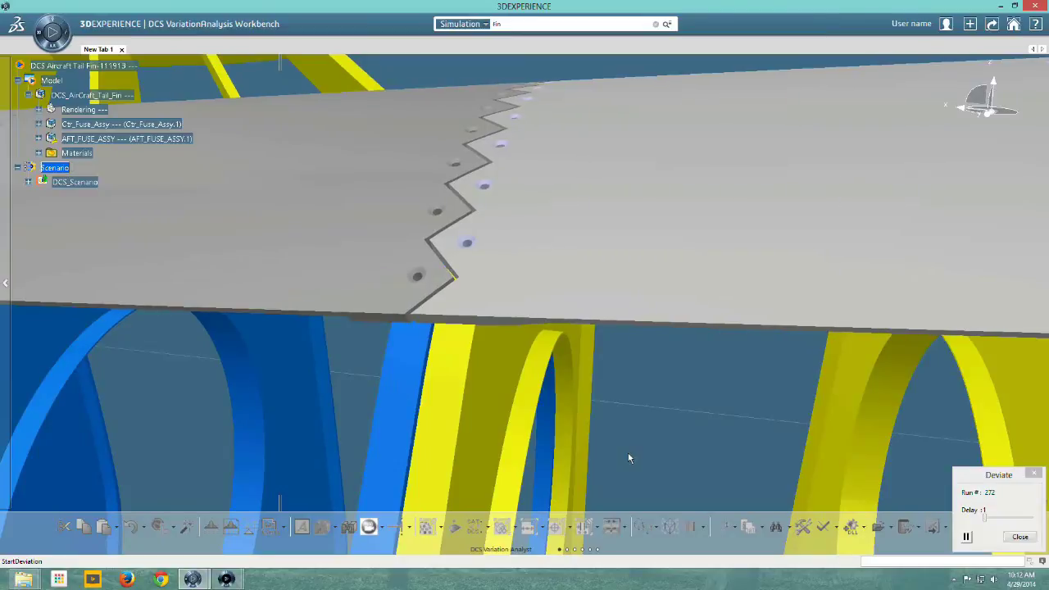
middle_drag(396, 303, 481, 297)
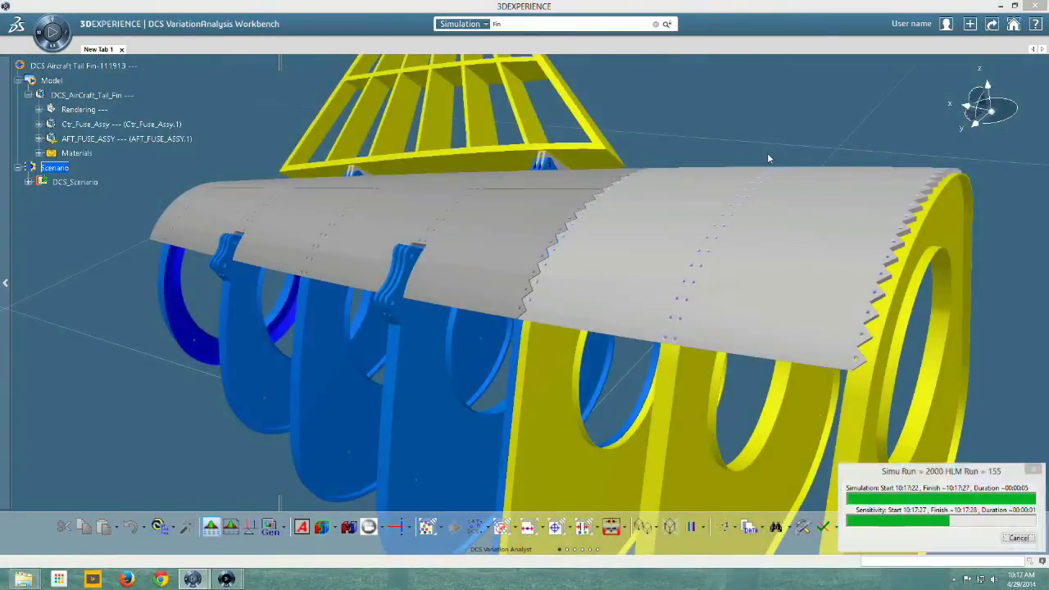
drag(779, 111, 587, 92)
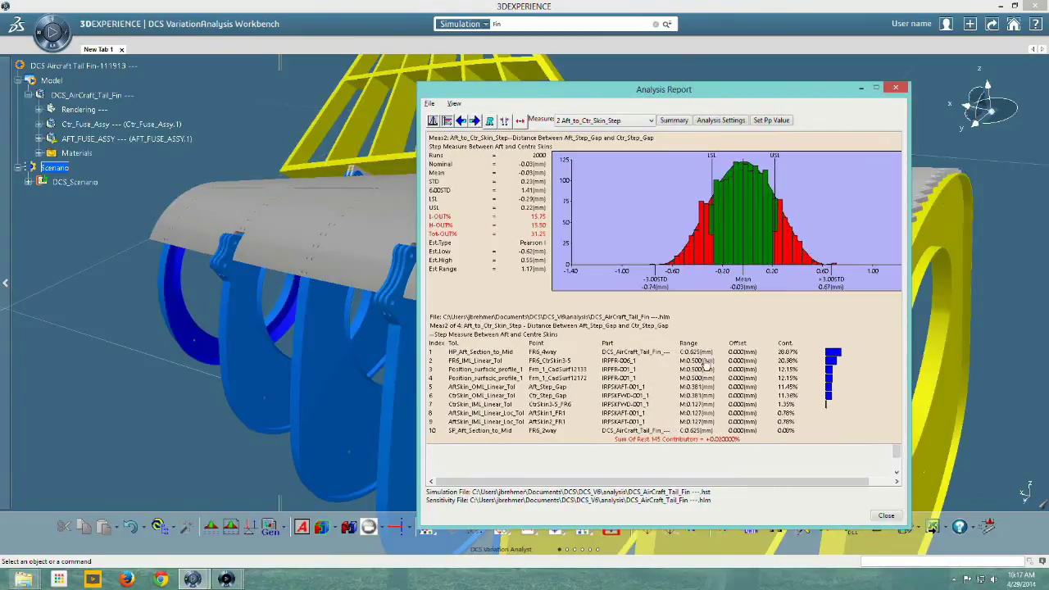
Step: Review Fin_Tip_Alignment_Fnl's results and settings, rerun the simulation, and generate the HTML report
click(475, 120)
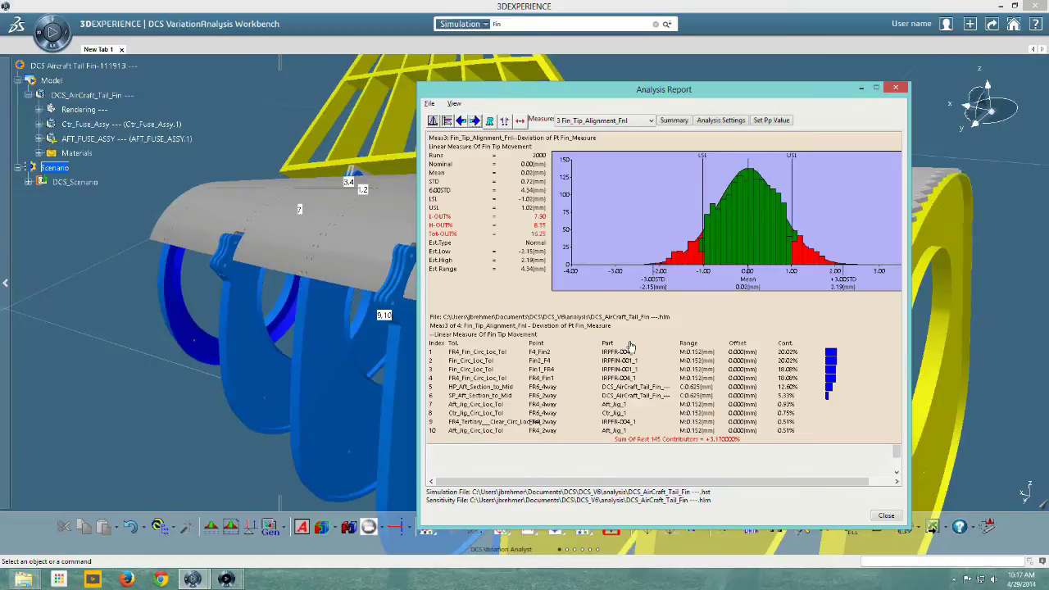
click(504, 121)
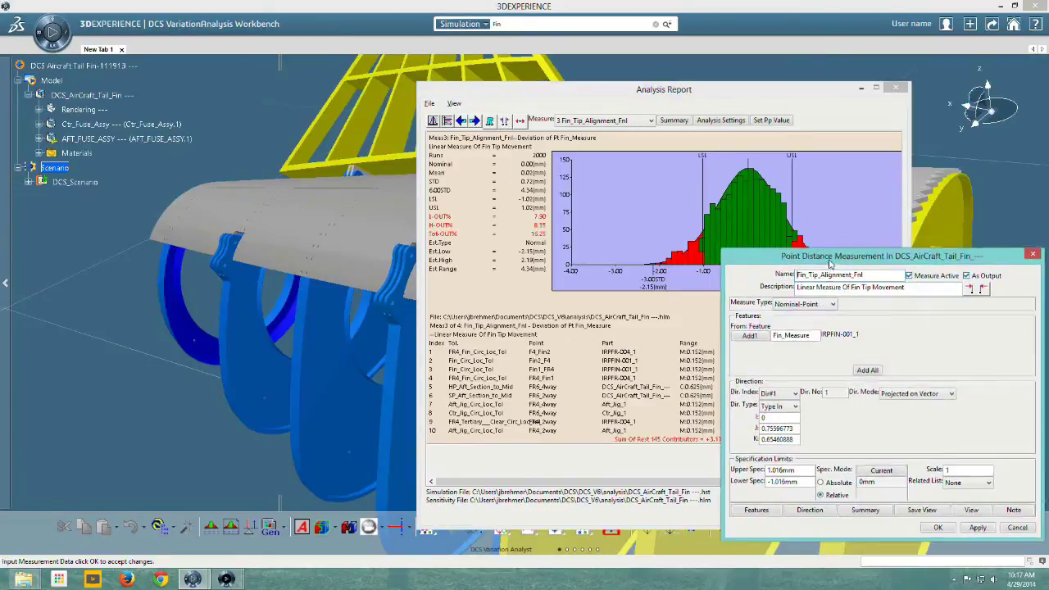
mouse_move(819, 172)
mouse_down()
mouse_move(844, 267)
mouse_move(808, 180)
mouse_up()
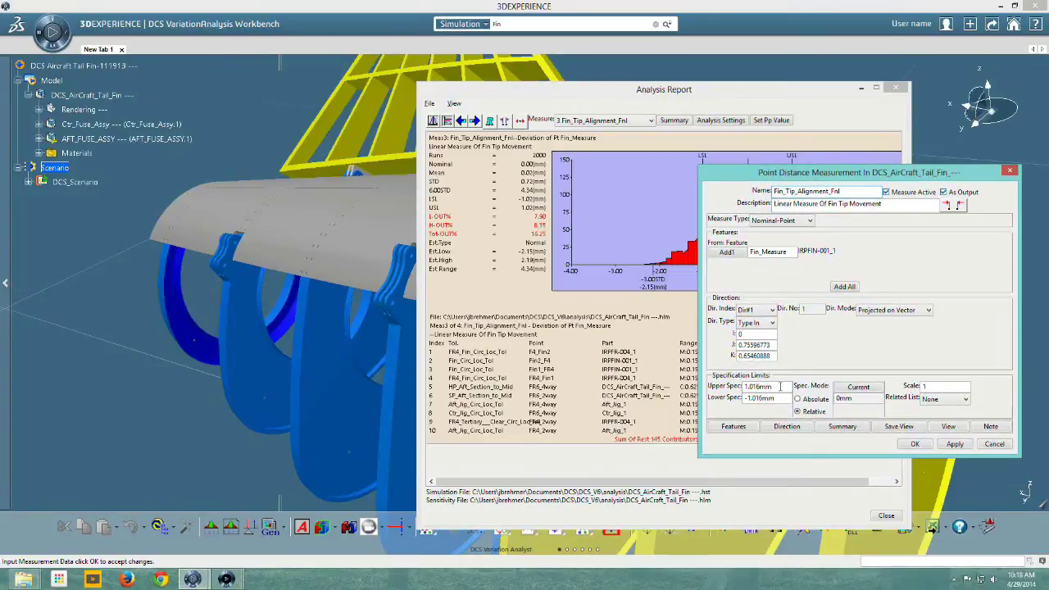
click(807, 220)
click(915, 444)
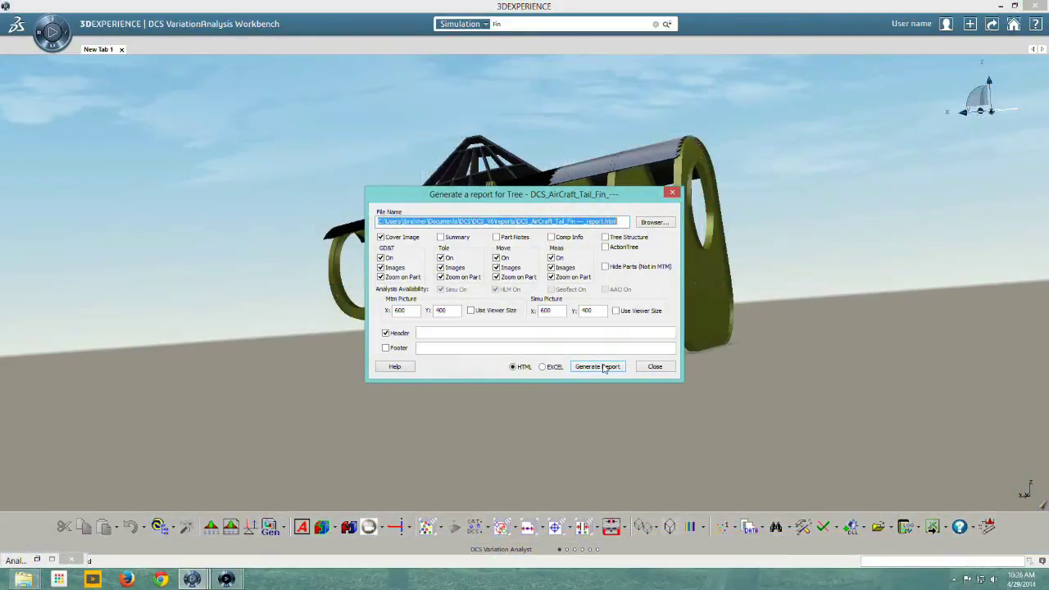
click(598, 366)
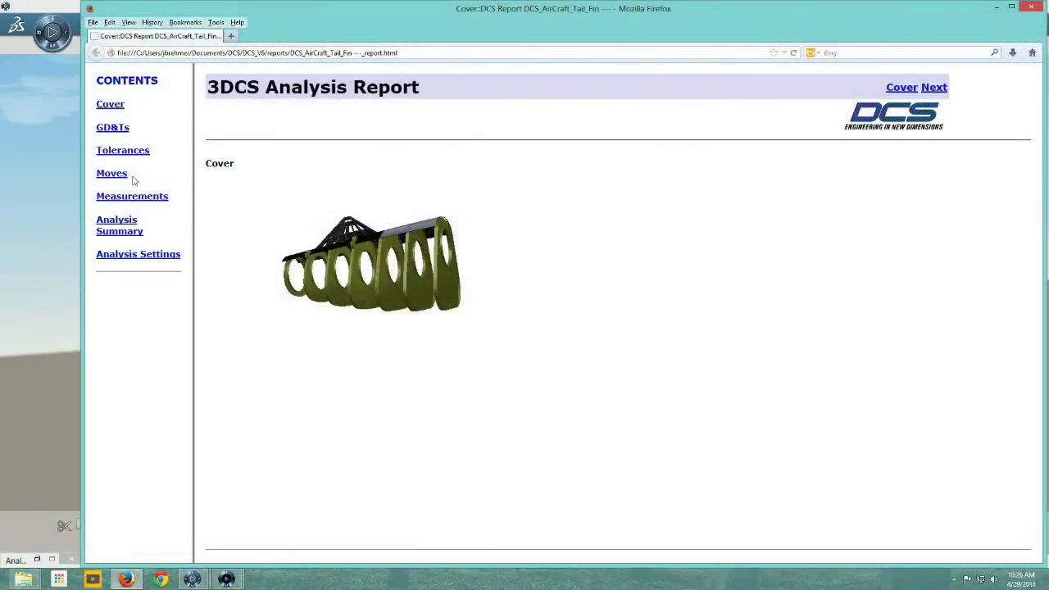
Step: Browse Aft_to_Centre_Skin_Gap and the tolerances table, then open Aft_to_Ctr_Skin_Step's details
click(131, 196)
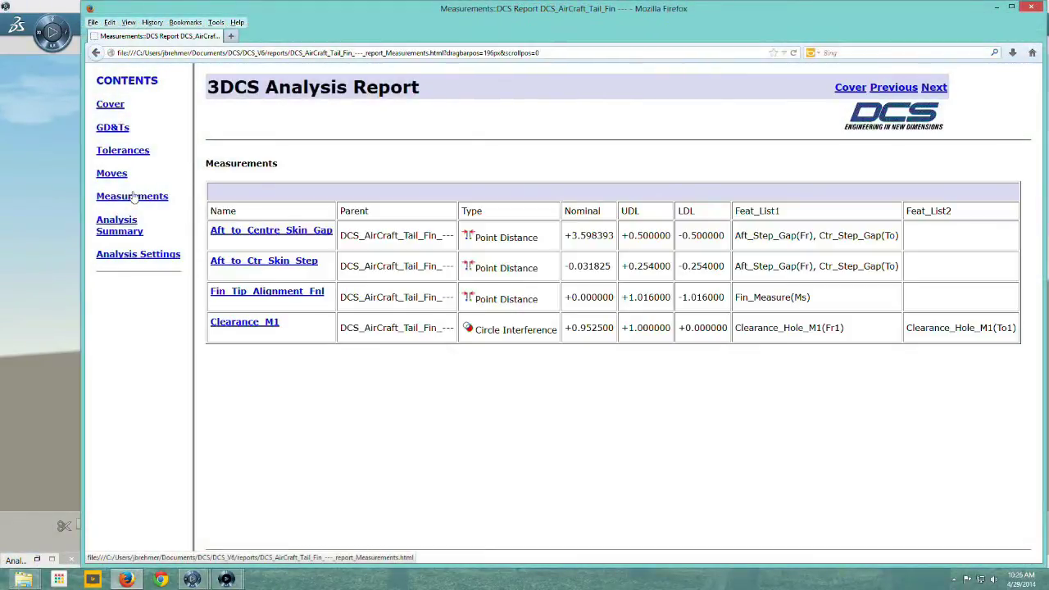
click(259, 232)
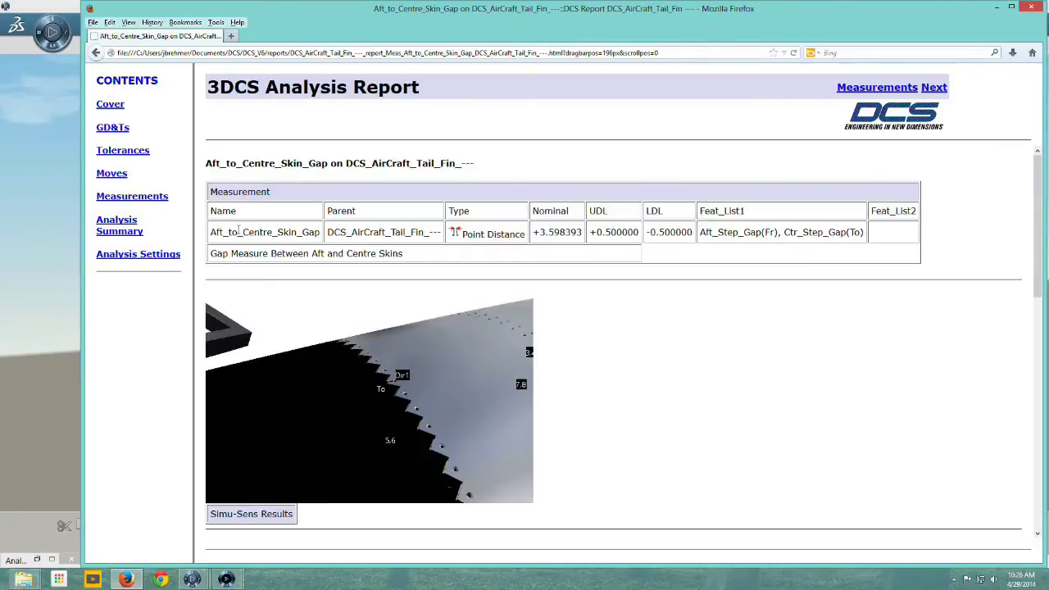
click(141, 152)
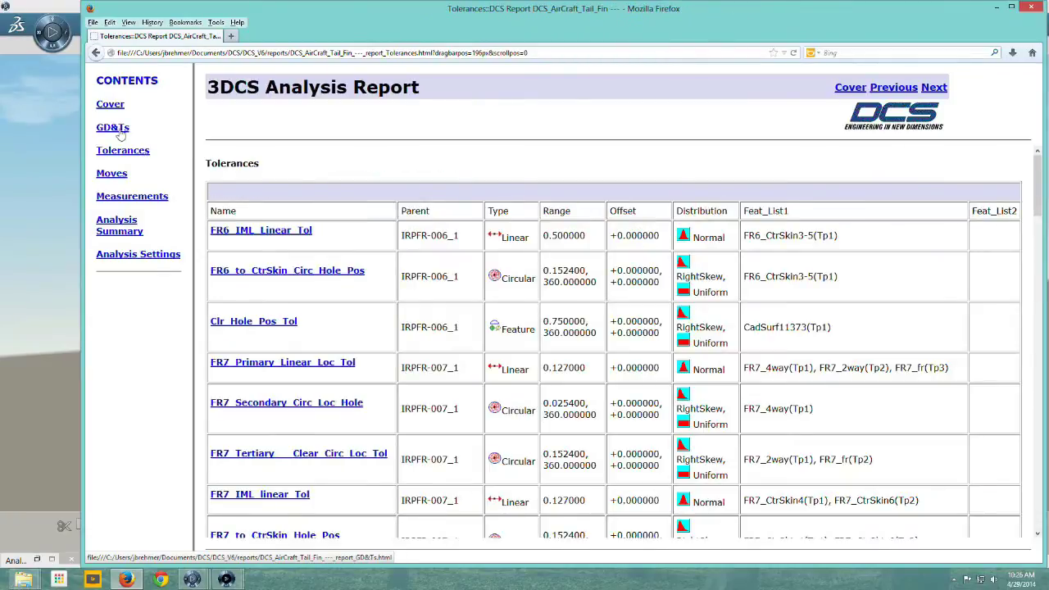
click(131, 201)
click(288, 261)
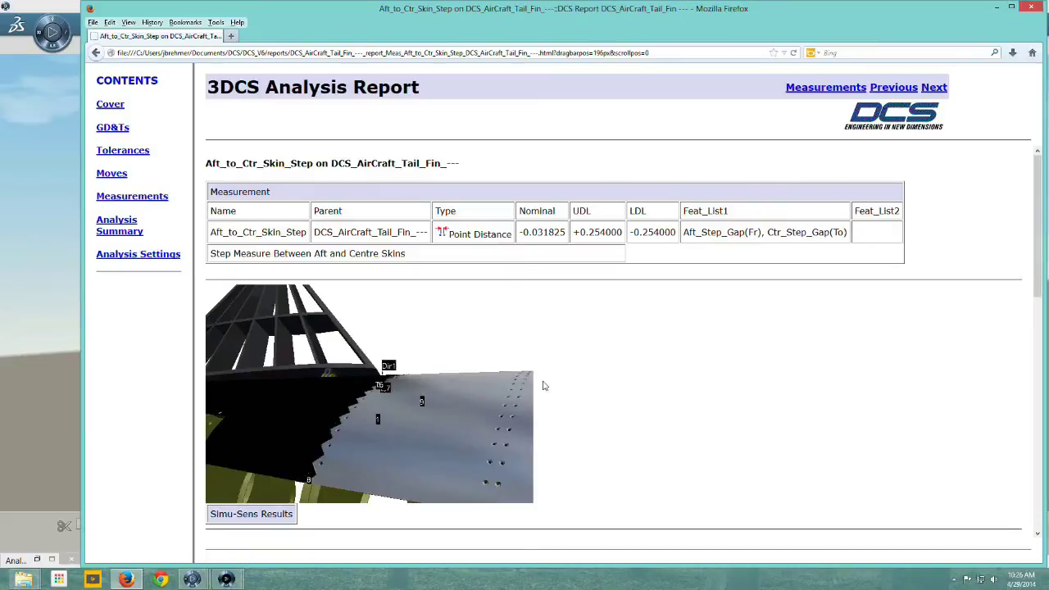